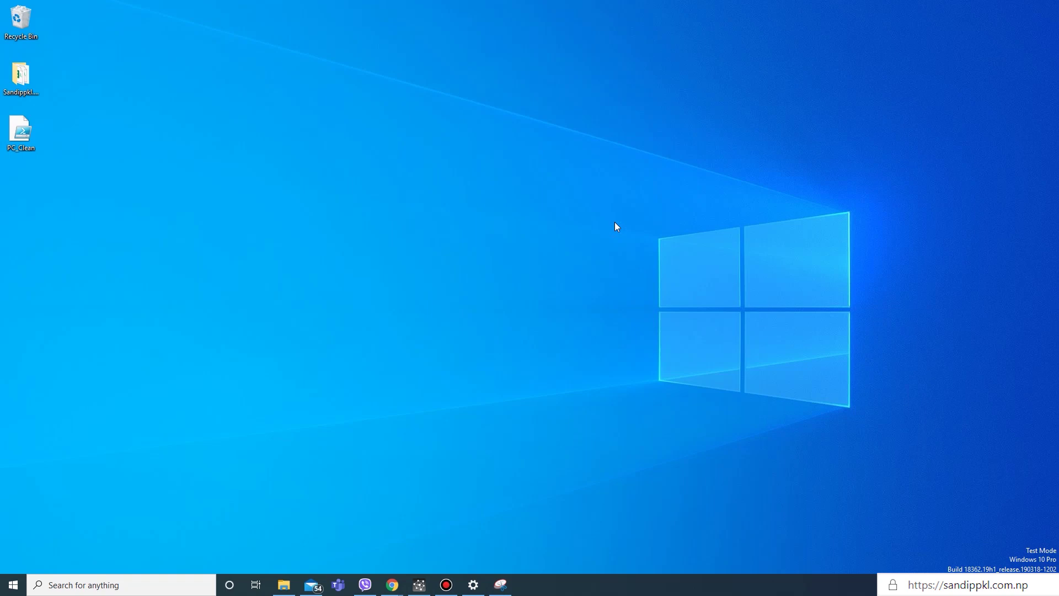
Step: Refresh the desktop twice from its right-click menu
right_click(614, 221)
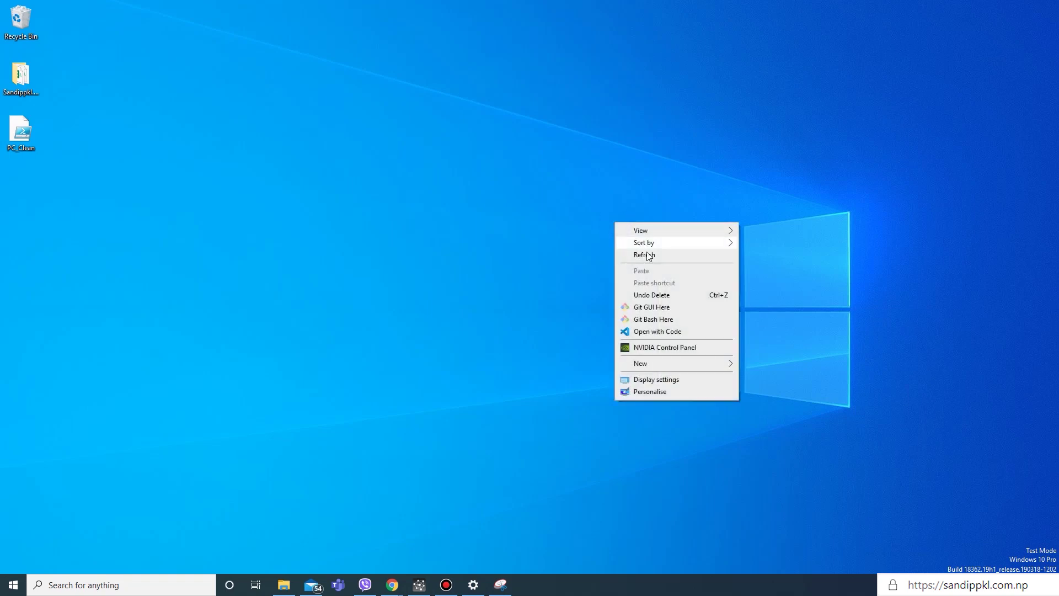
left_click(647, 253)
right_click(508, 174)
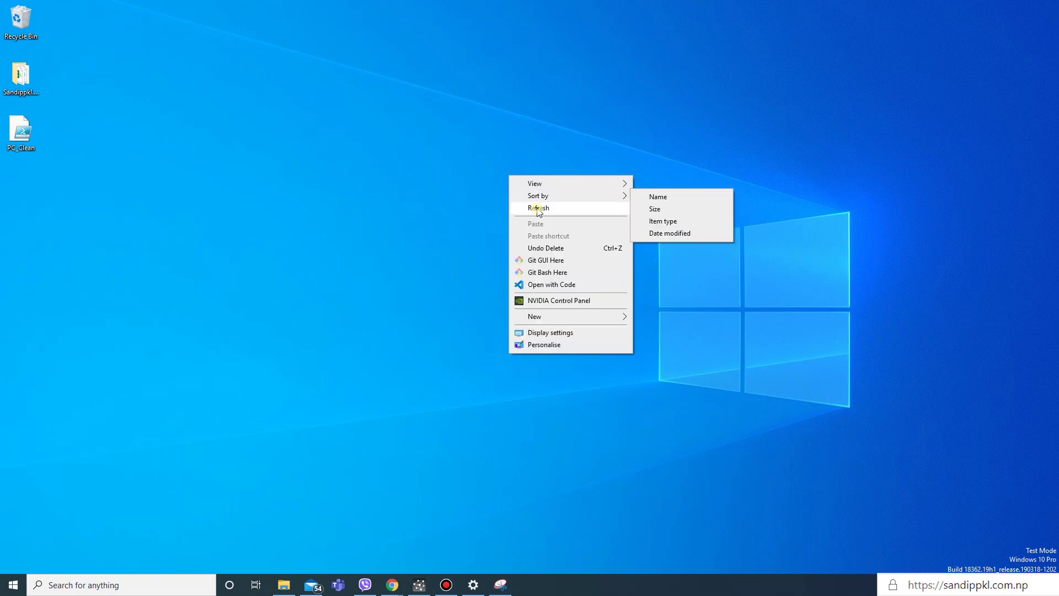
left_click(538, 207)
Step: Start a Chrome incognito window and go to teams.microsoft.com
mouse_move(392, 584)
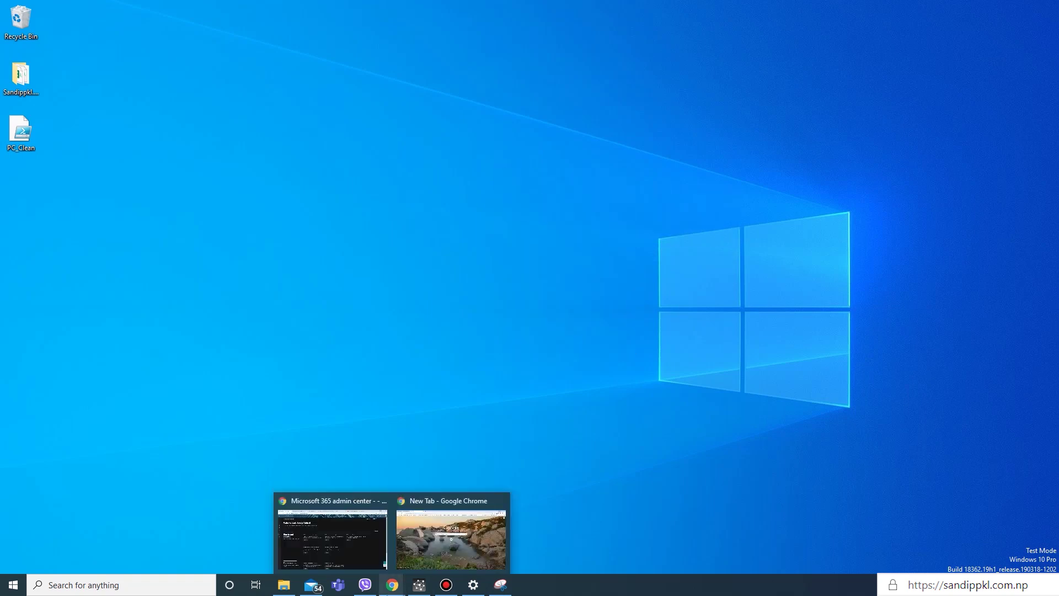
left_click(436, 559)
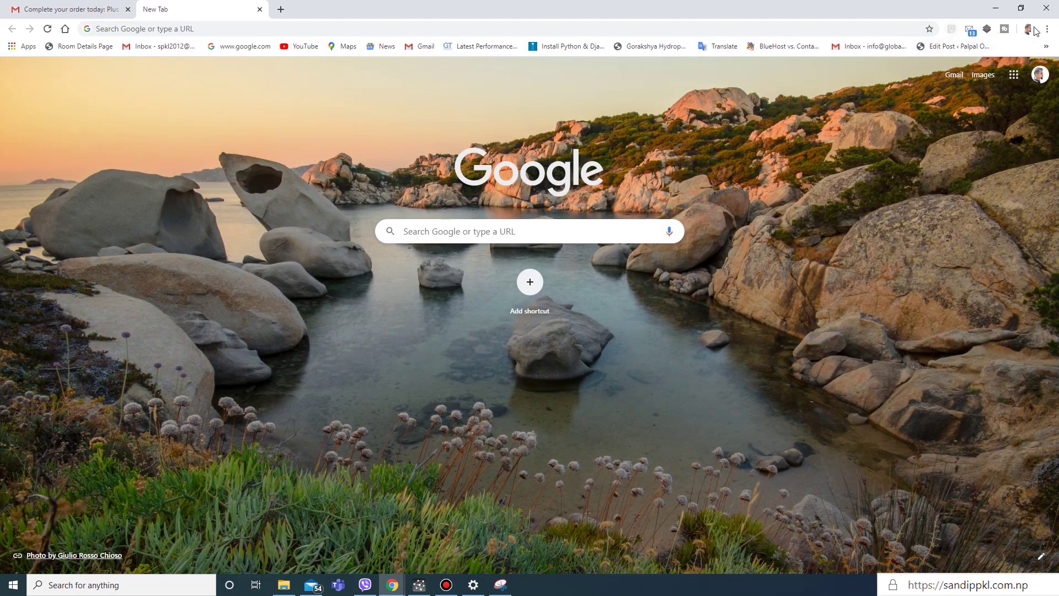
left_click(1045, 29)
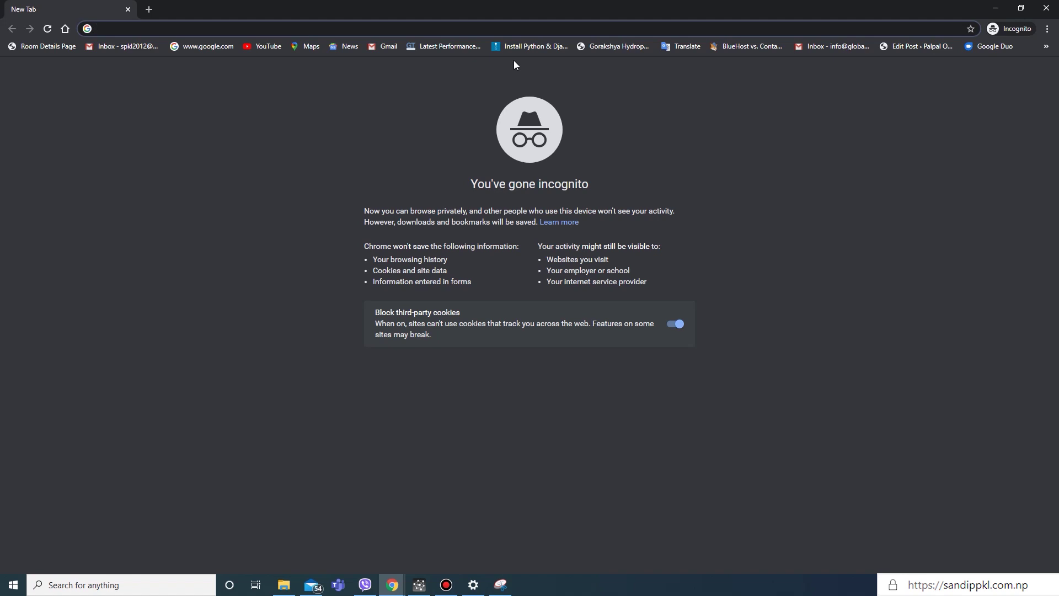
type("te")
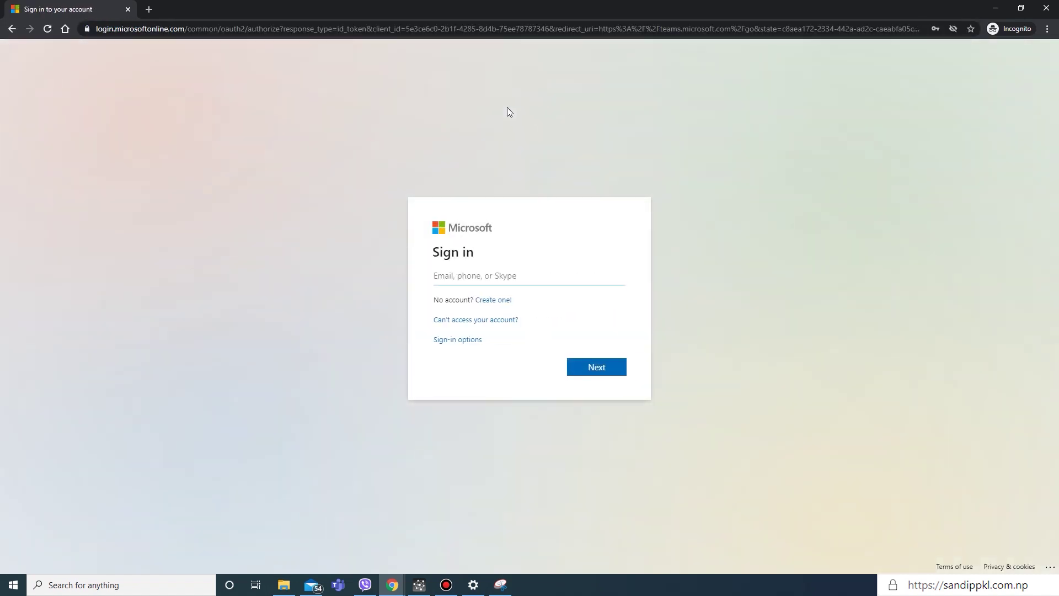
Step: Sign in to Microsoft 365 with the saved student account email and its autofilled password
left_click(487, 276)
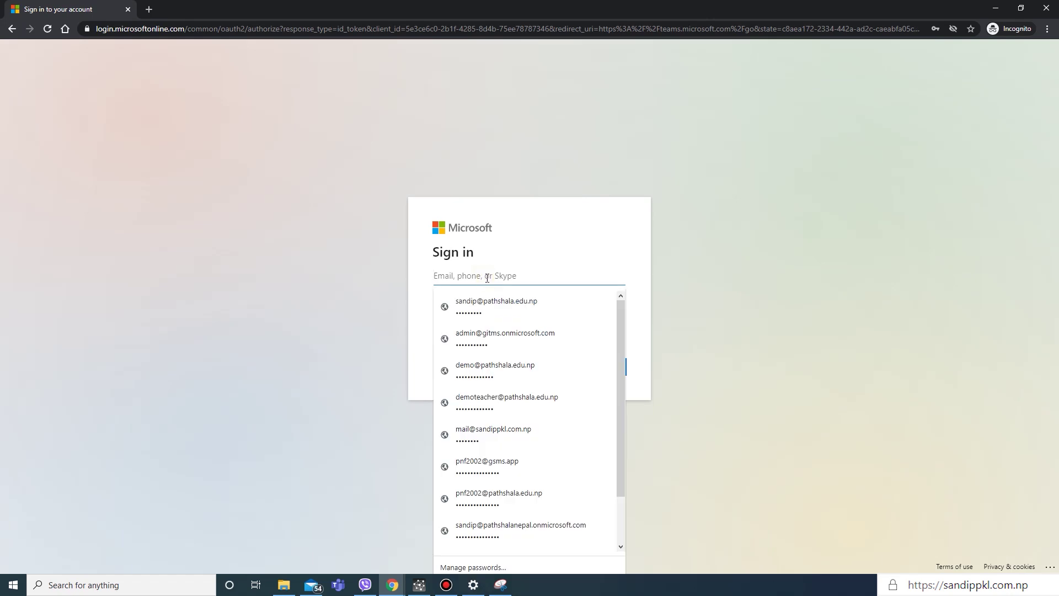
scroll(505, 474, "down", 2)
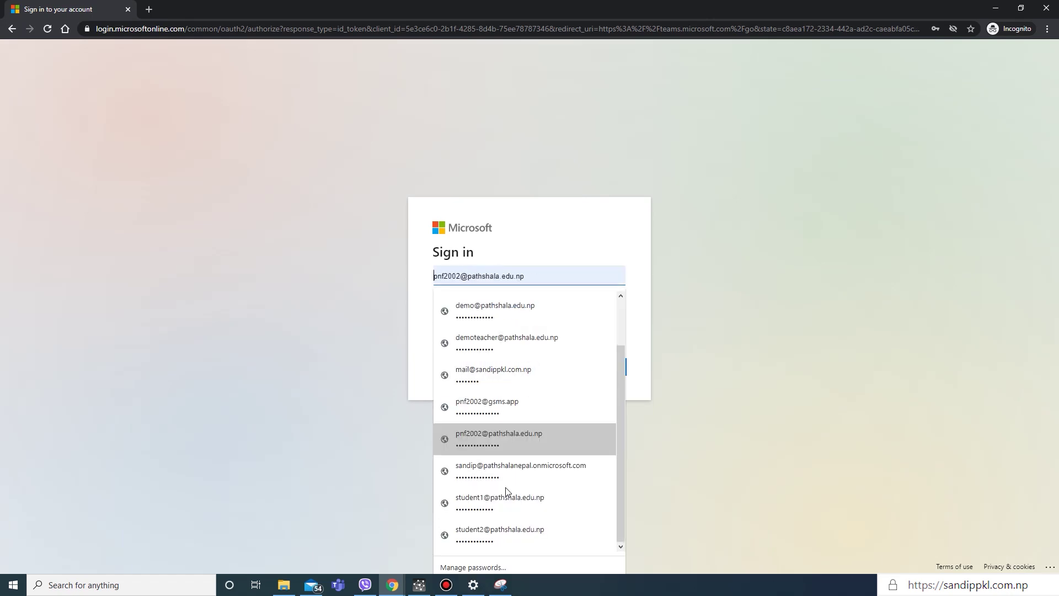
left_click(508, 532)
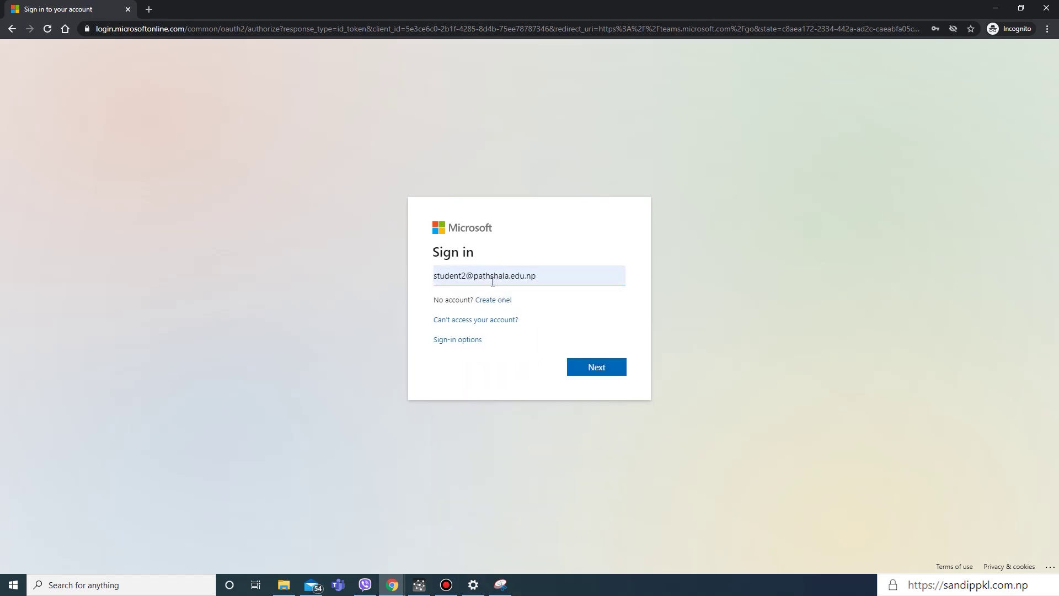
left_click(586, 369)
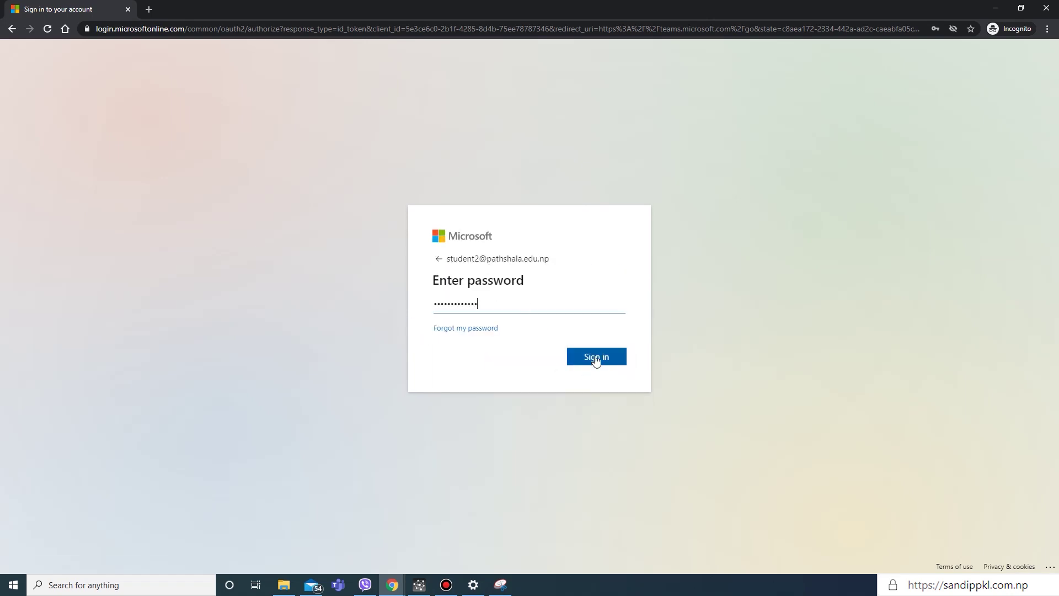
left_click(590, 358)
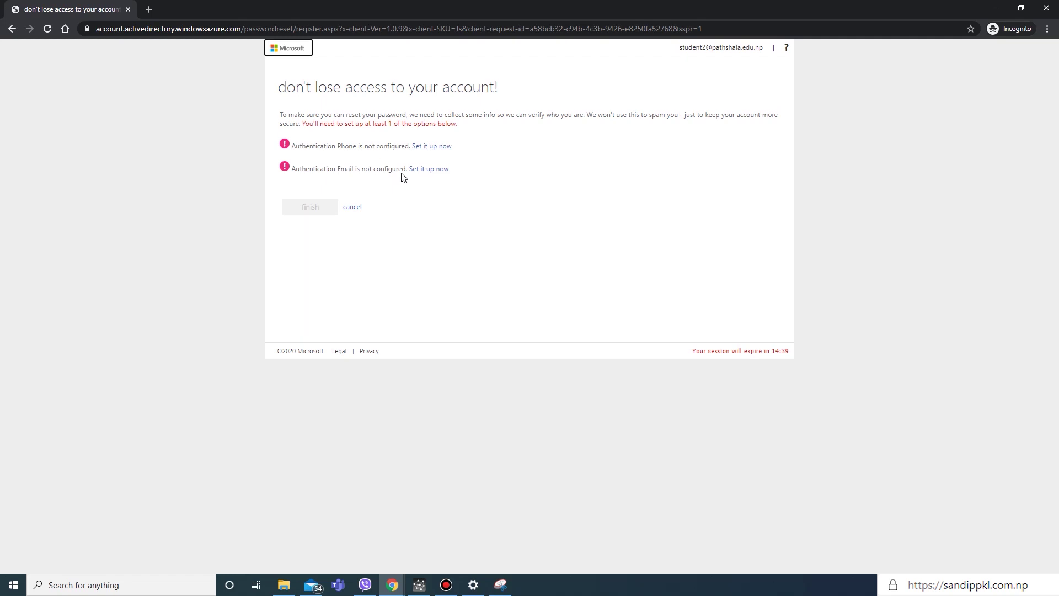
Step: Begin authentication phone setup with Nepal (+977) as the country
left_click(445, 146)
left_click(380, 146)
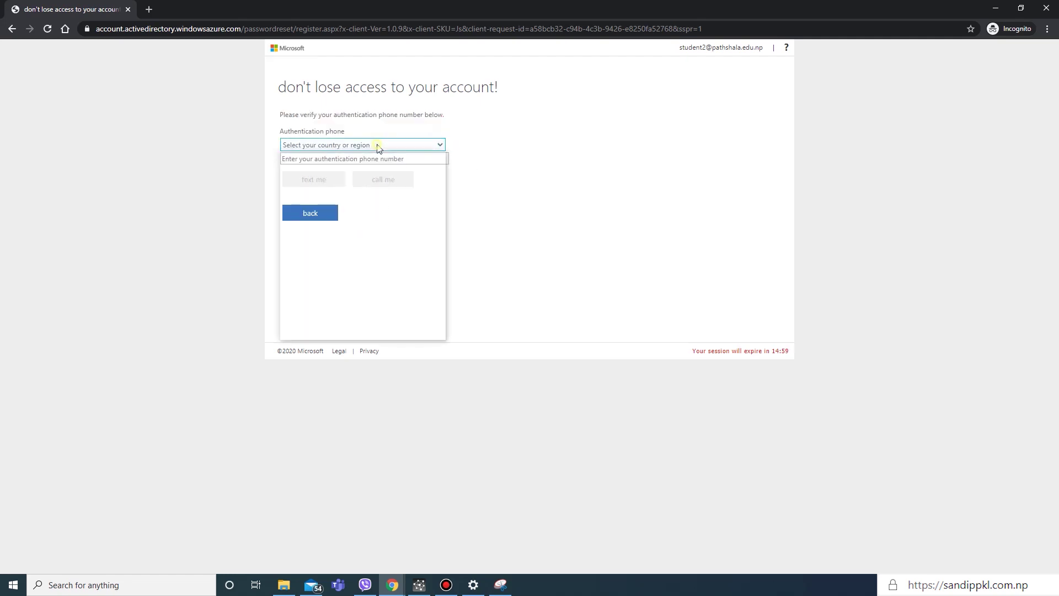
type("nepal")
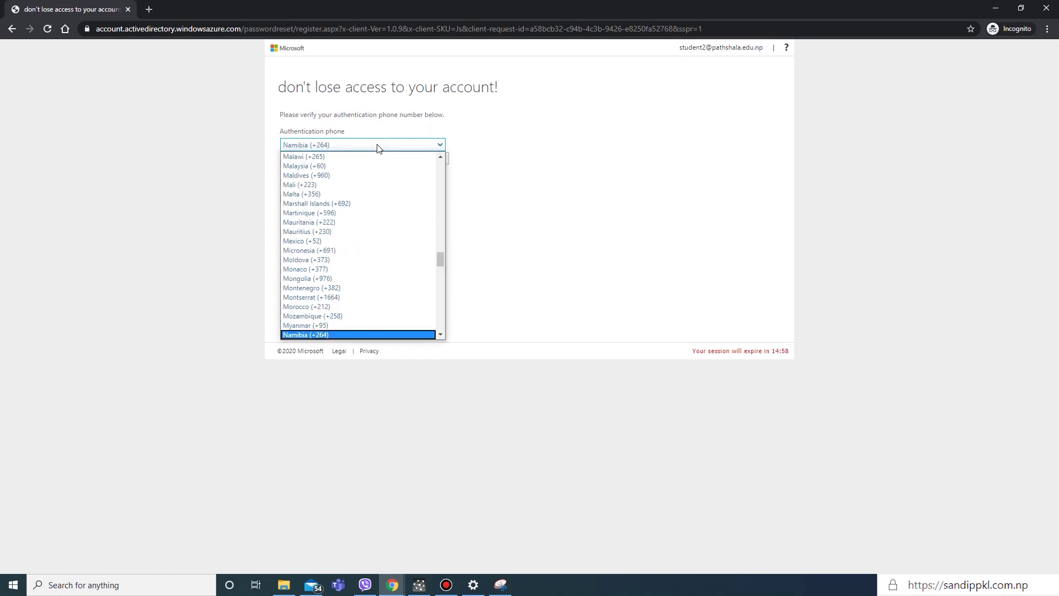
scroll(316, 337, "down", 1)
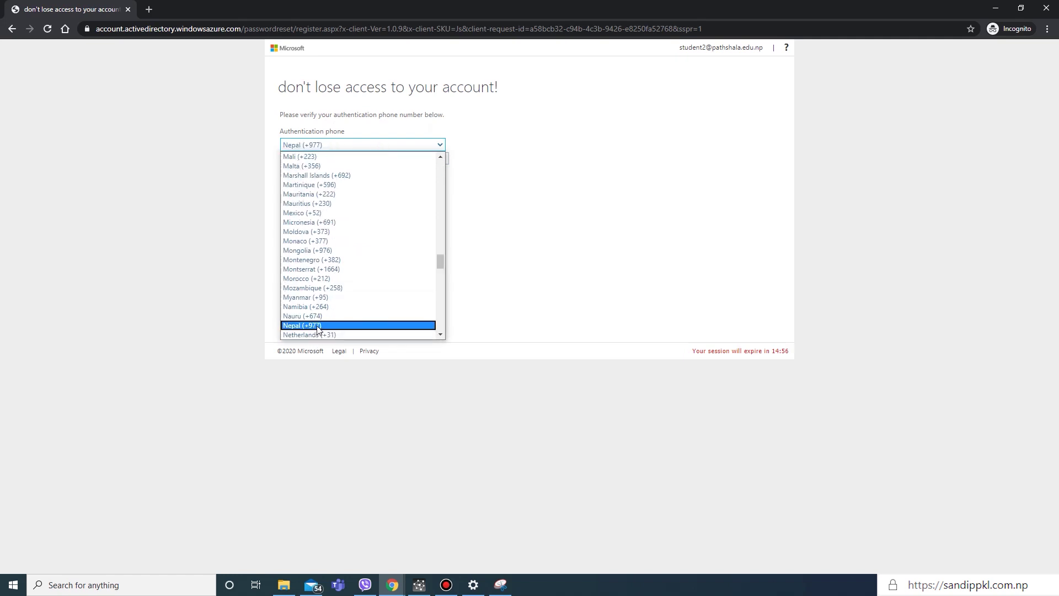
left_click(317, 330)
Step: Enter the saved phone number, get a code by text, and verify it
left_click(344, 159)
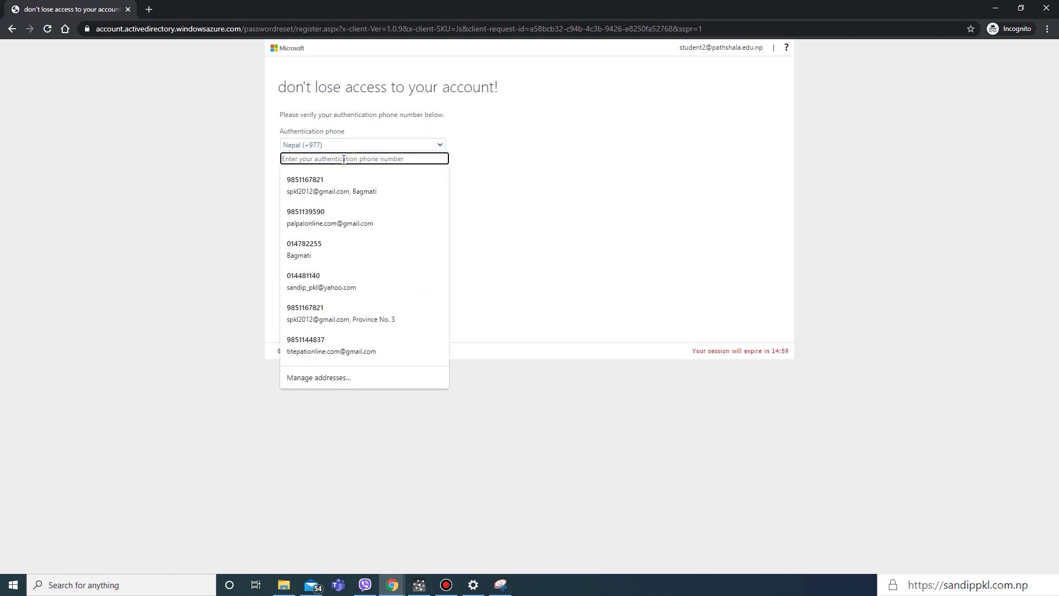
left_click(350, 187)
left_click(318, 184)
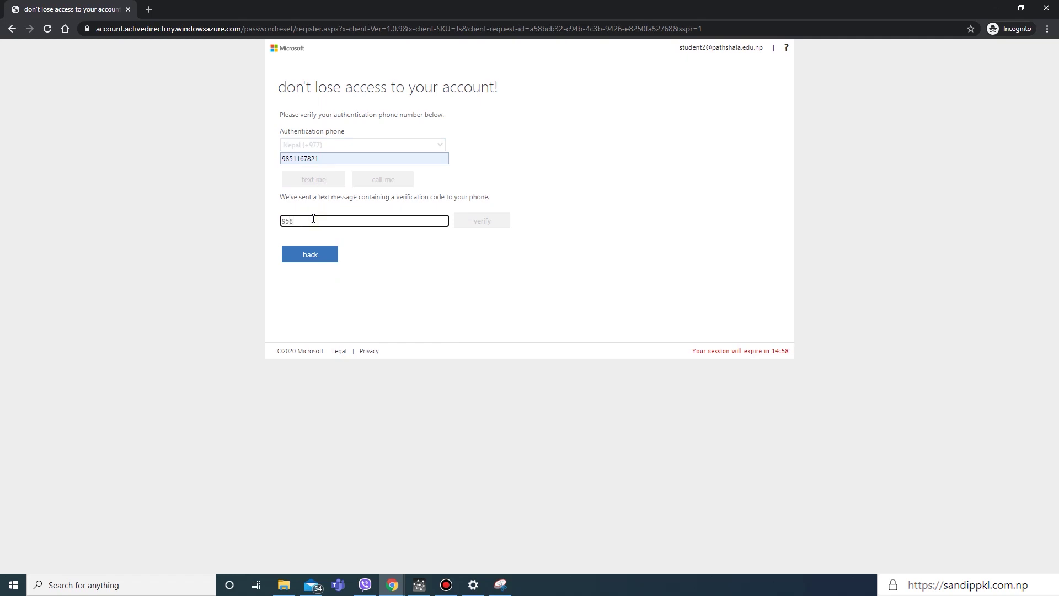
type("2")
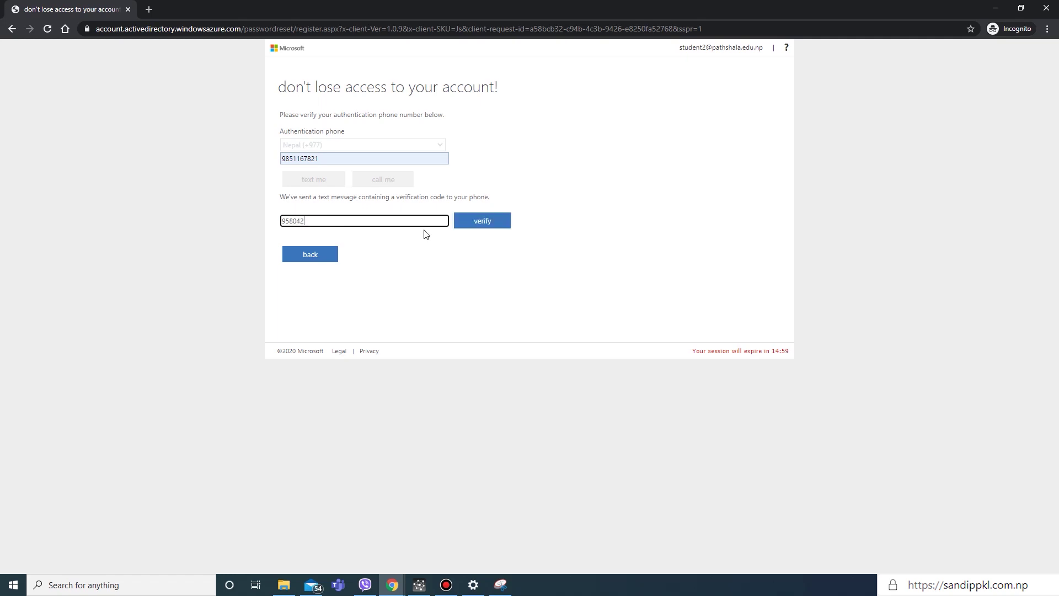
left_click(477, 231)
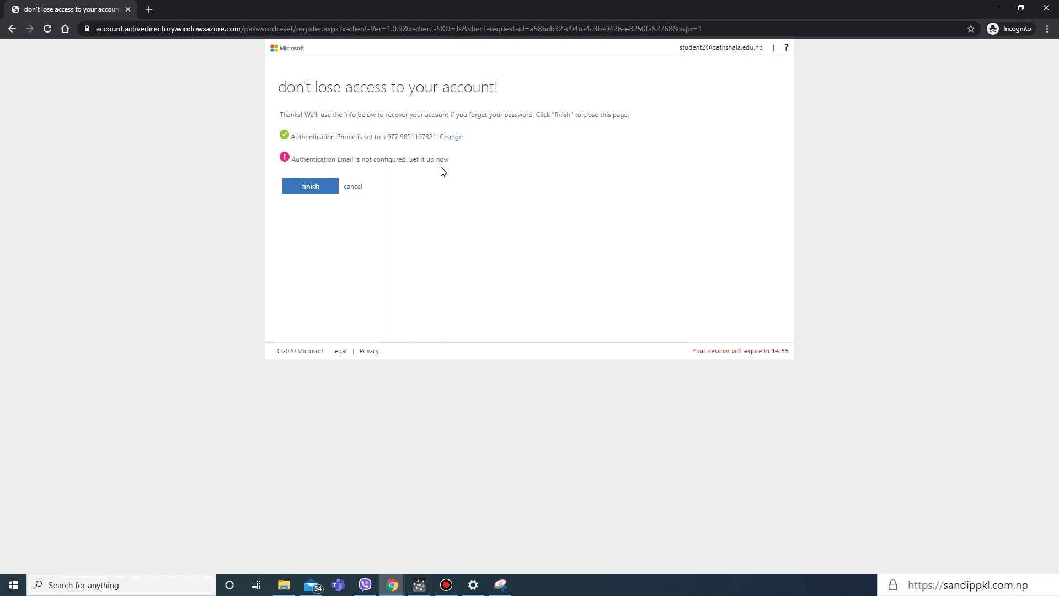
Step: Enter the saved personal Gmail address as the authentication email and request an emailed code
left_click(423, 162)
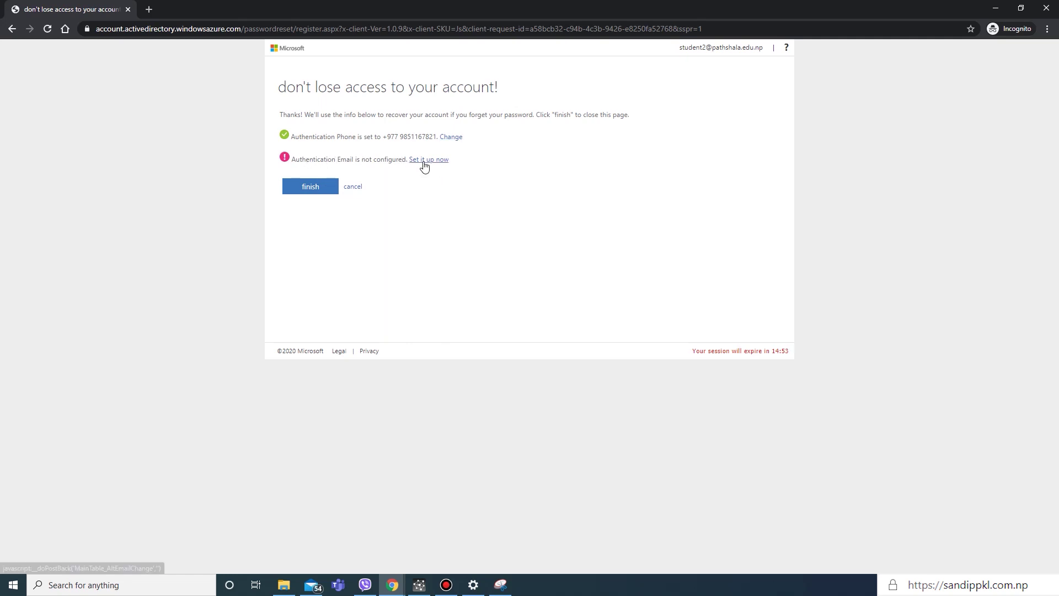
left_click(343, 147)
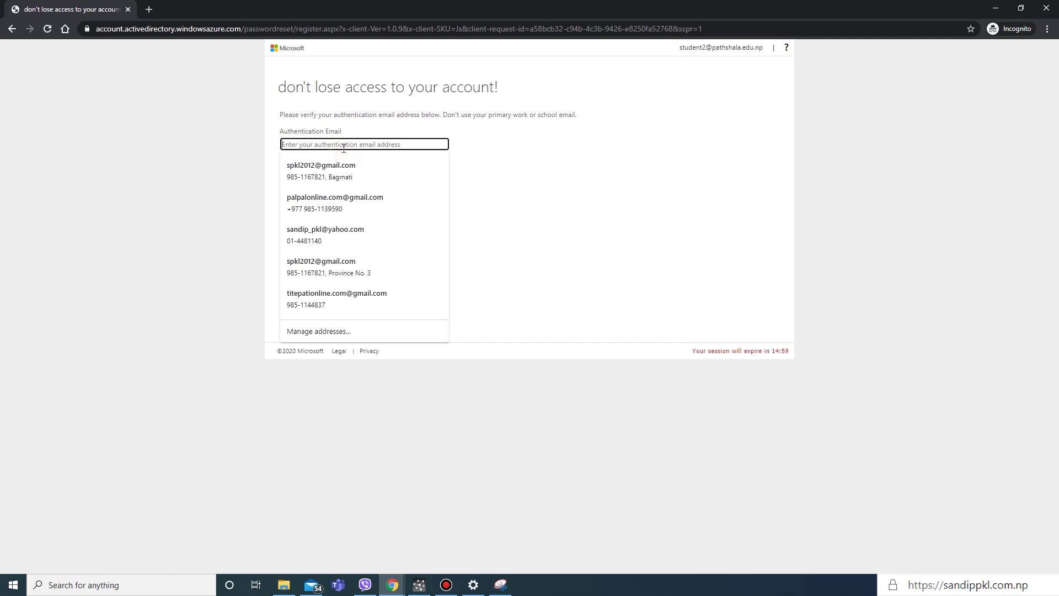
left_click(345, 169)
left_click(325, 165)
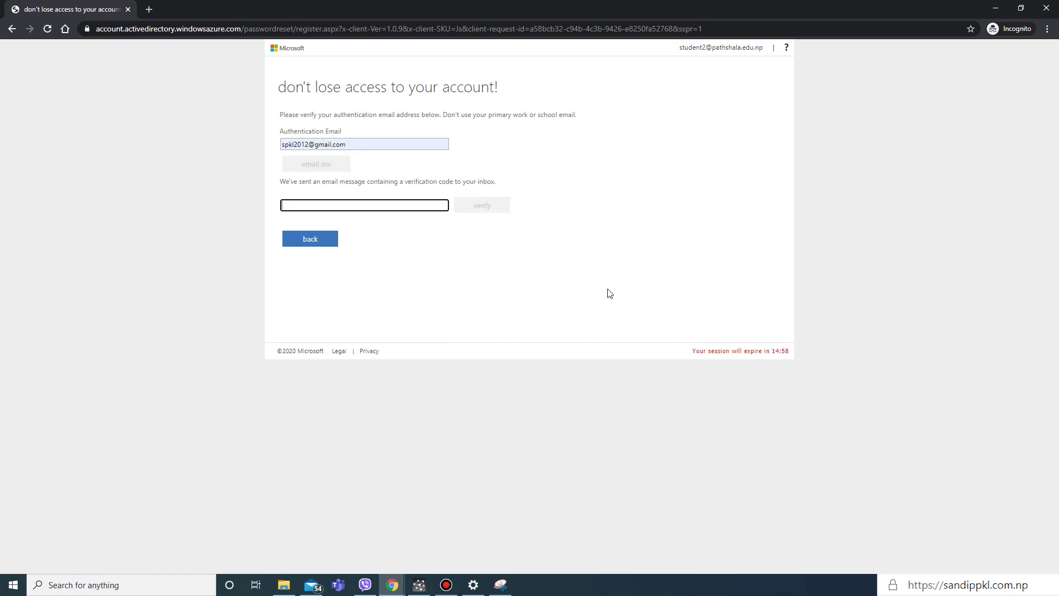
Step: Switch to Gmail in the regular Chrome window and reload the inbox
mouse_move(392, 584)
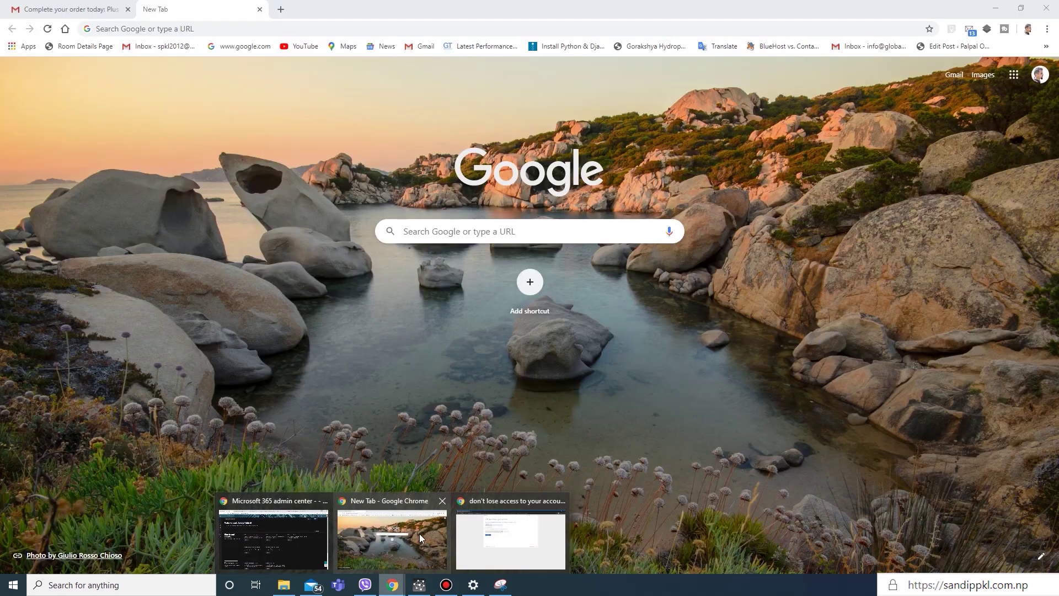
left_click(419, 534)
left_click(83, 9)
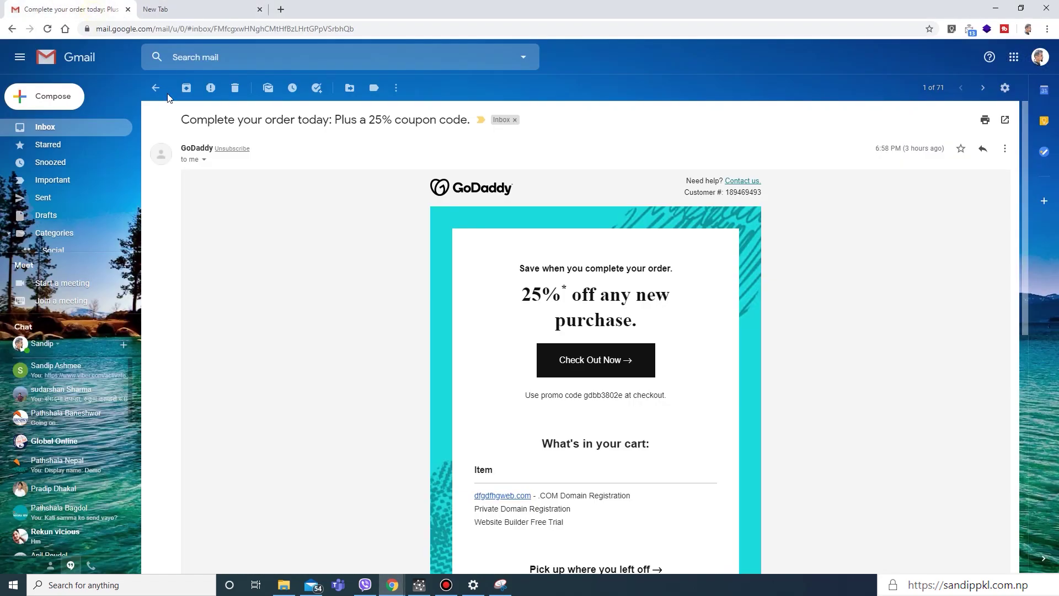
left_click(158, 89)
left_click(55, 131)
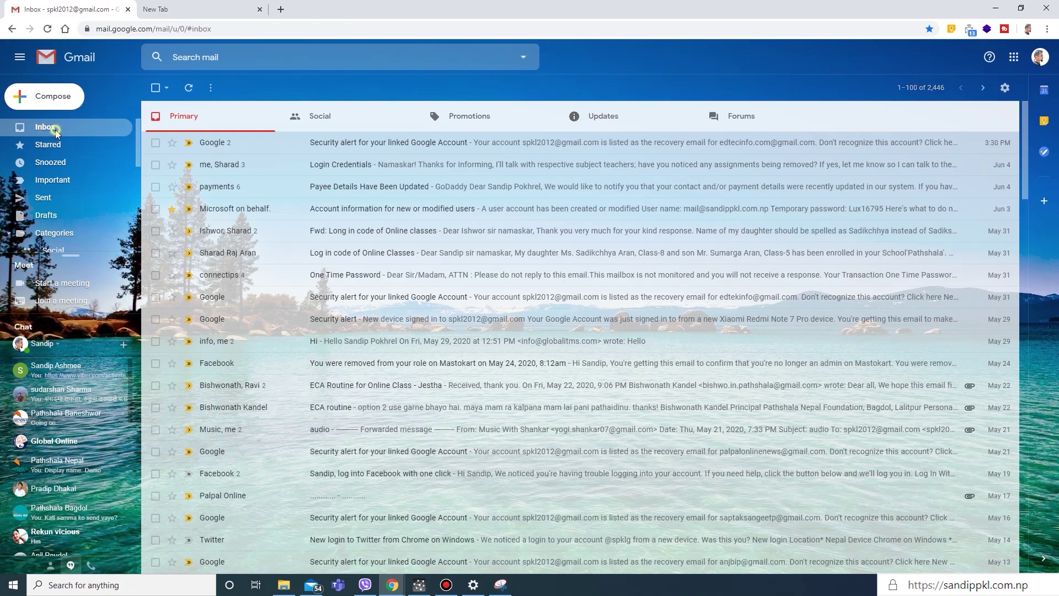
left_click(48, 31)
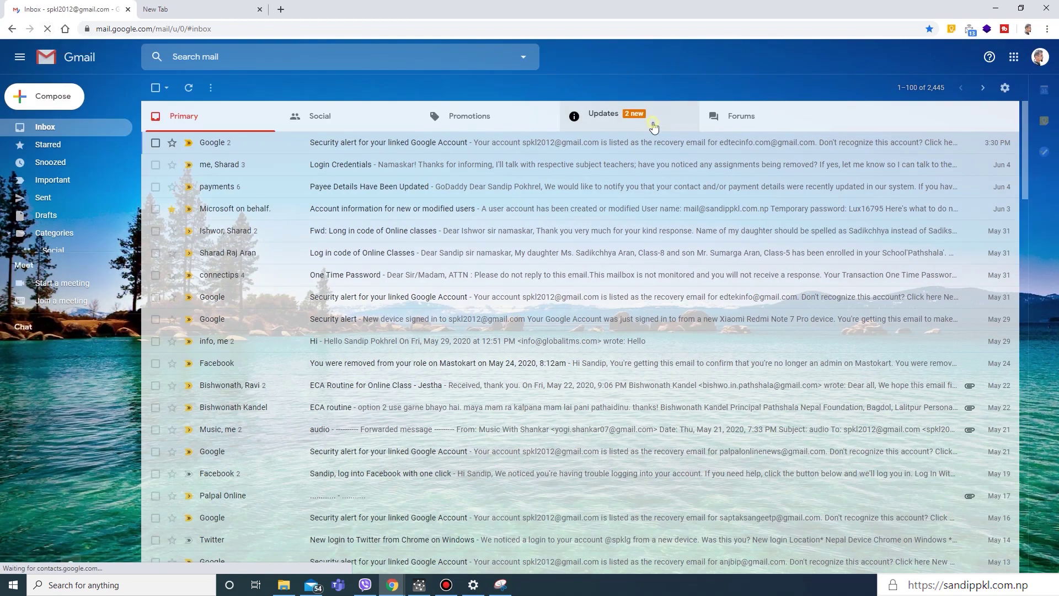
Step: Open the verification code email under Updates and copy the code
left_click(653, 127)
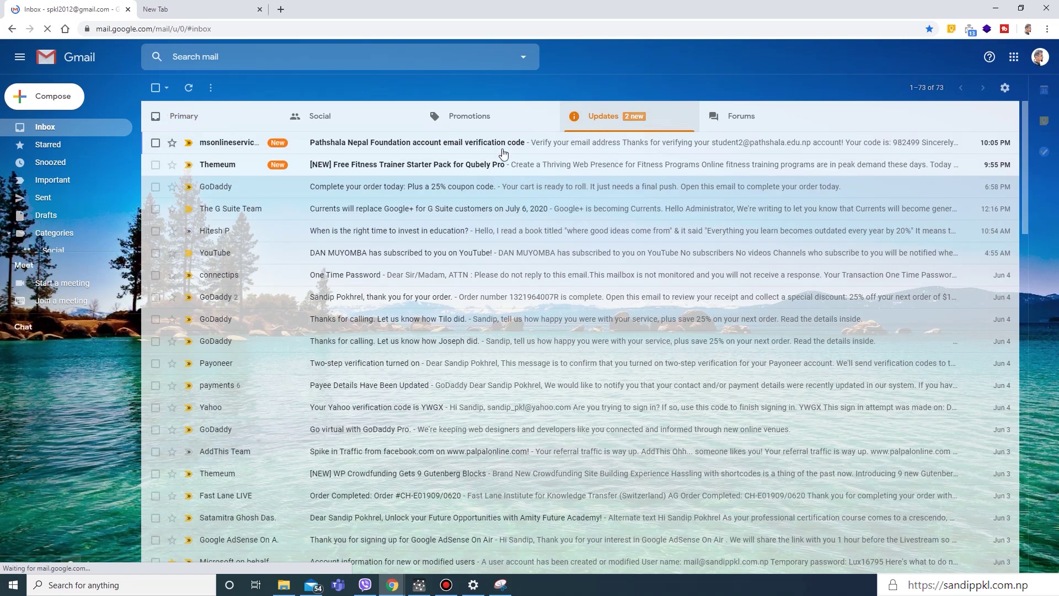
left_click(366, 148)
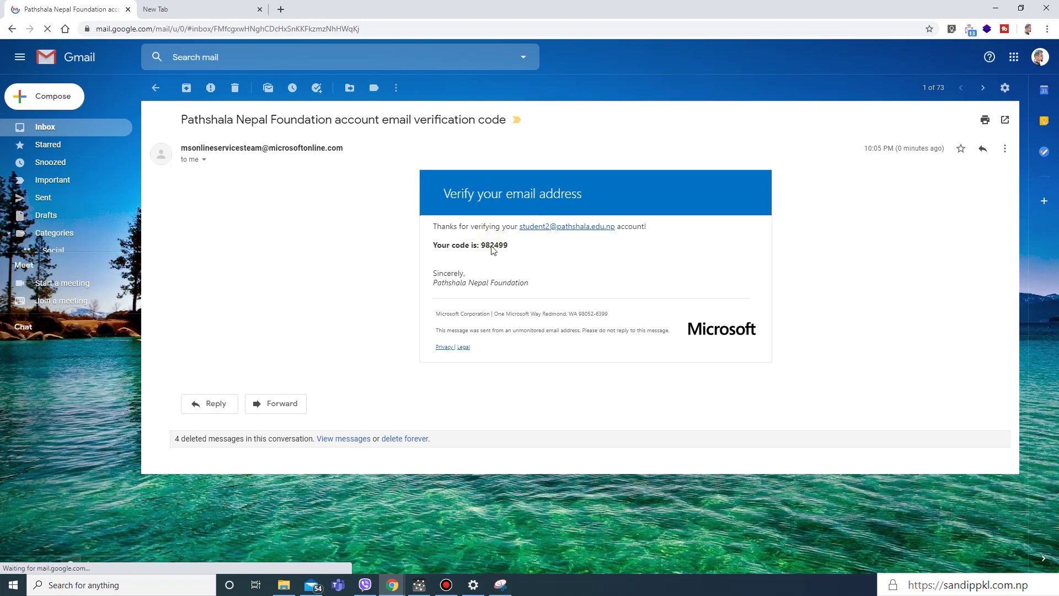
double_click(493, 246)
left_click(491, 246)
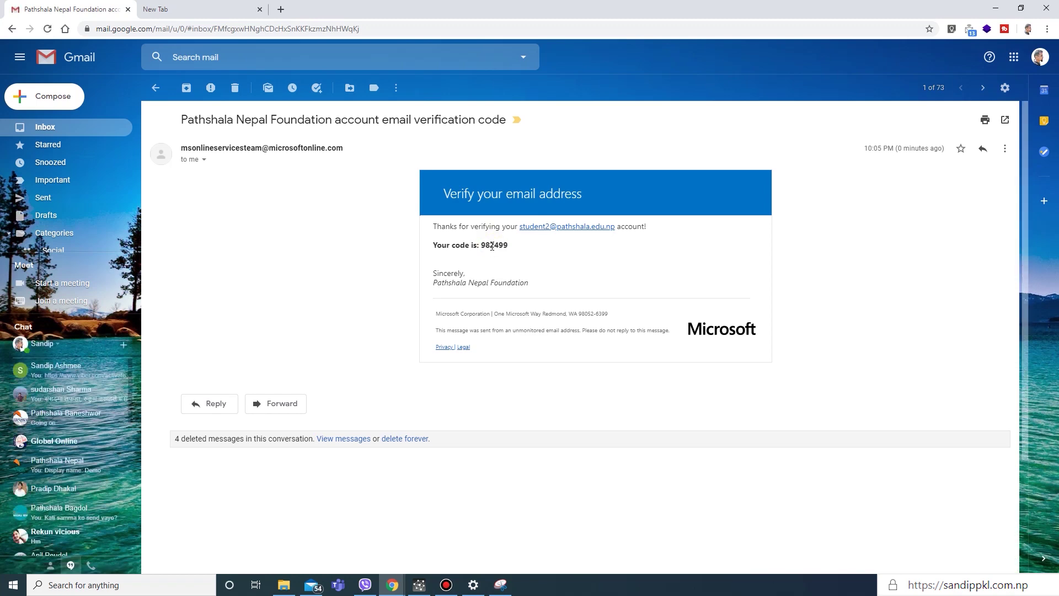
double_click(492, 246)
key("ctrl+c")
left_click(492, 245)
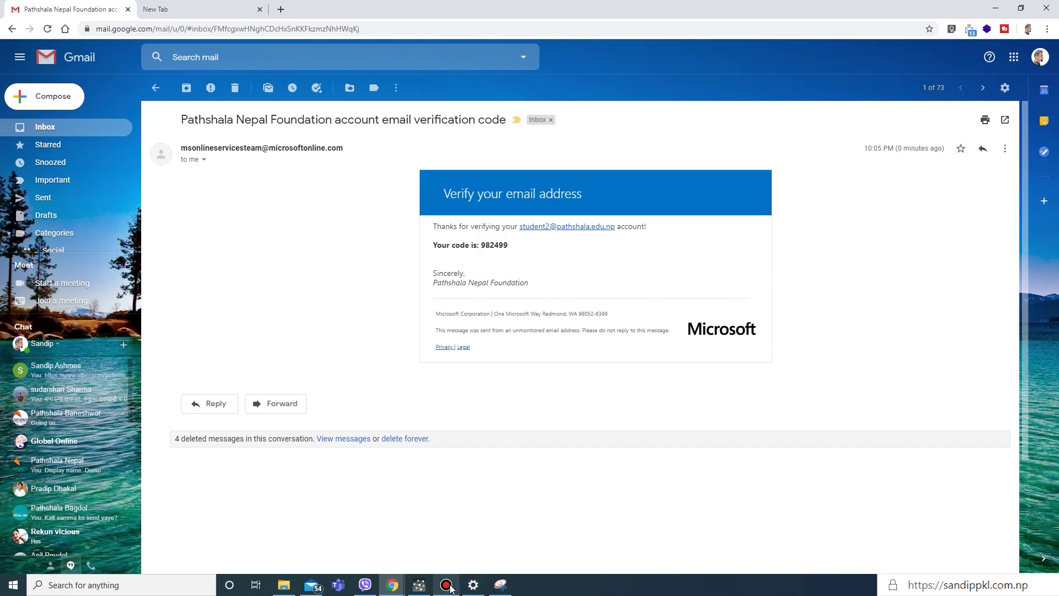
Step: Paste the emailed code in the incognito window, verify it, and finish registration
mouse_move(392, 585)
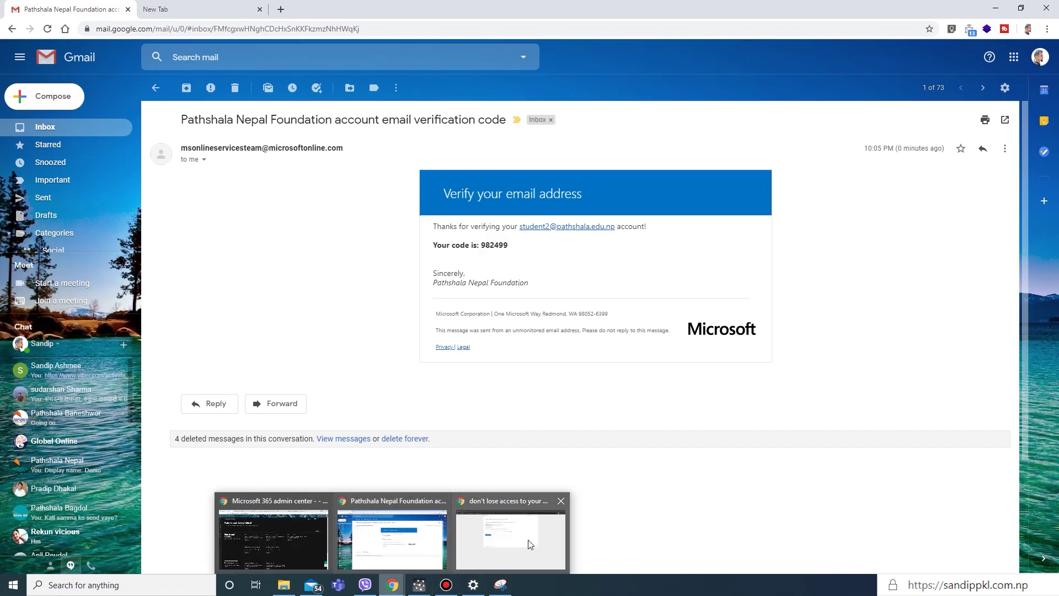
left_click(530, 545)
key("ctrl+v")
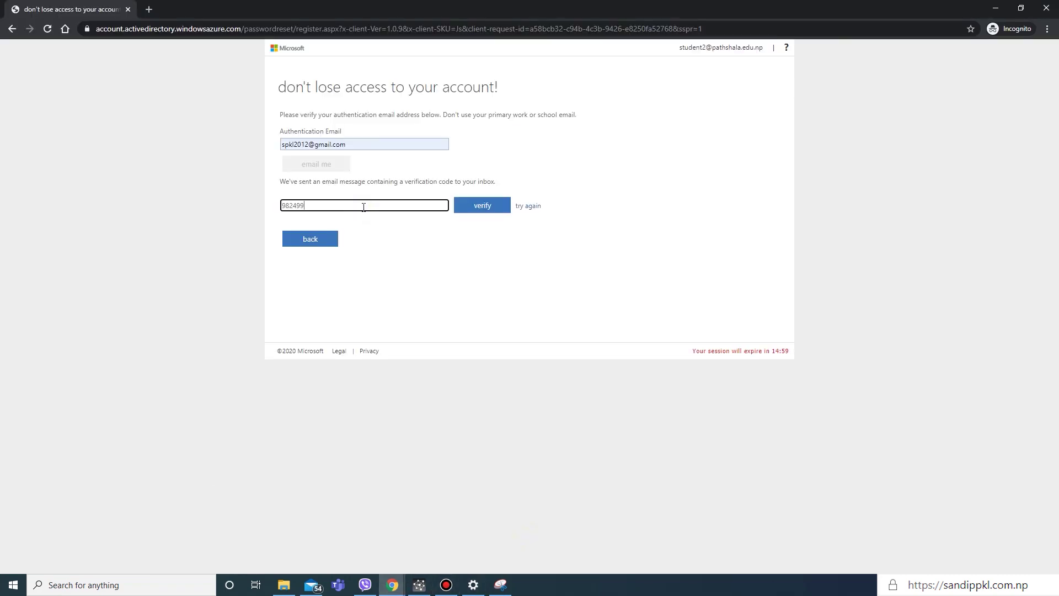
left_click(500, 210)
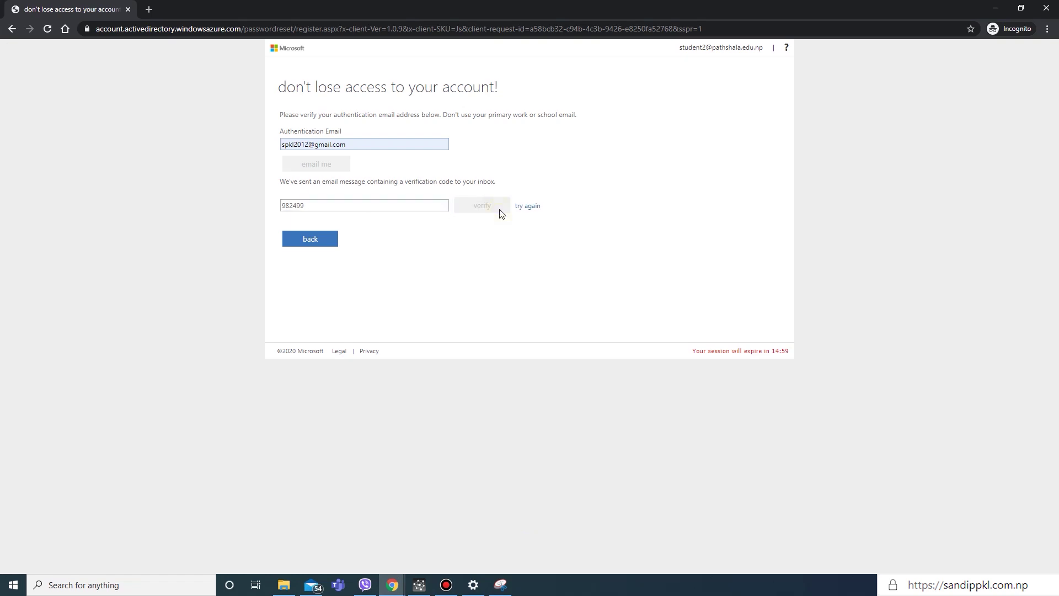
left_click(310, 186)
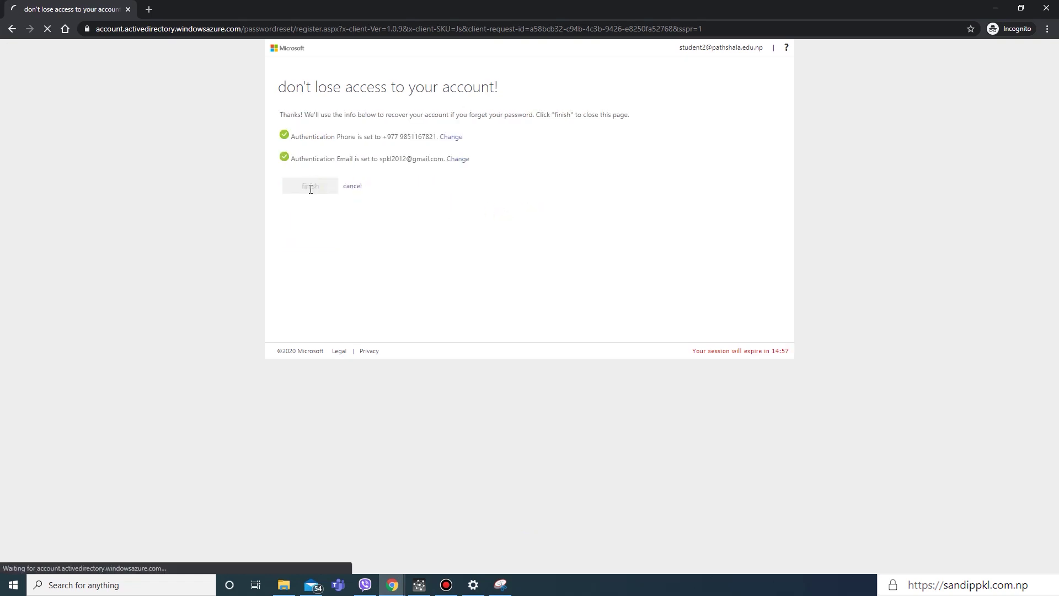